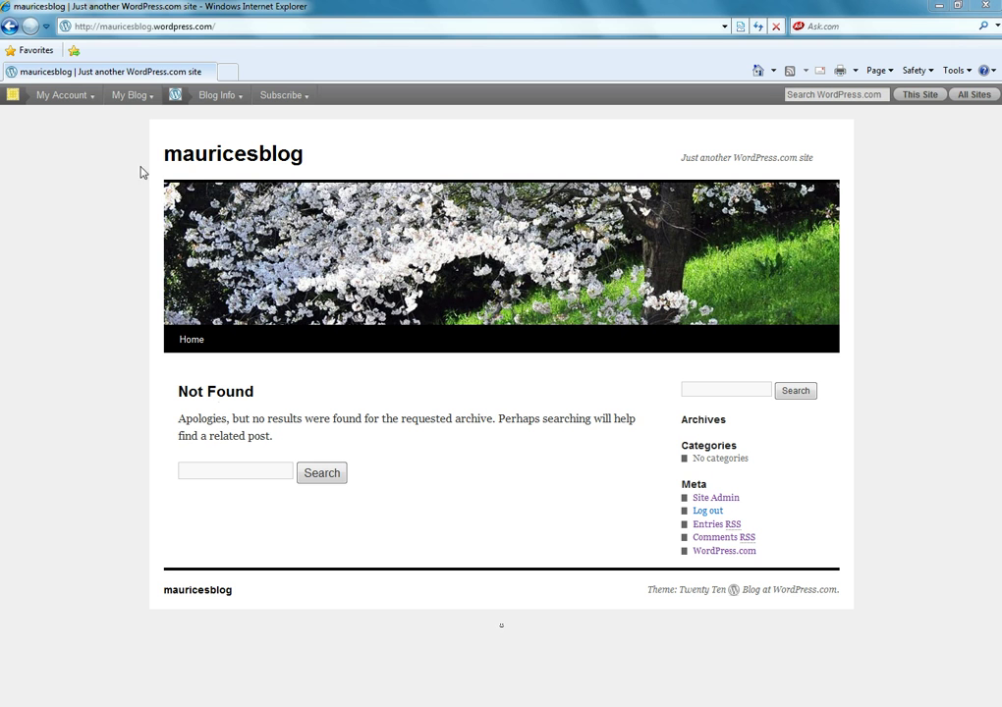
Step: Start a new post on the blog
{"action": "mouse_move", "coordinate": [142, 105]}
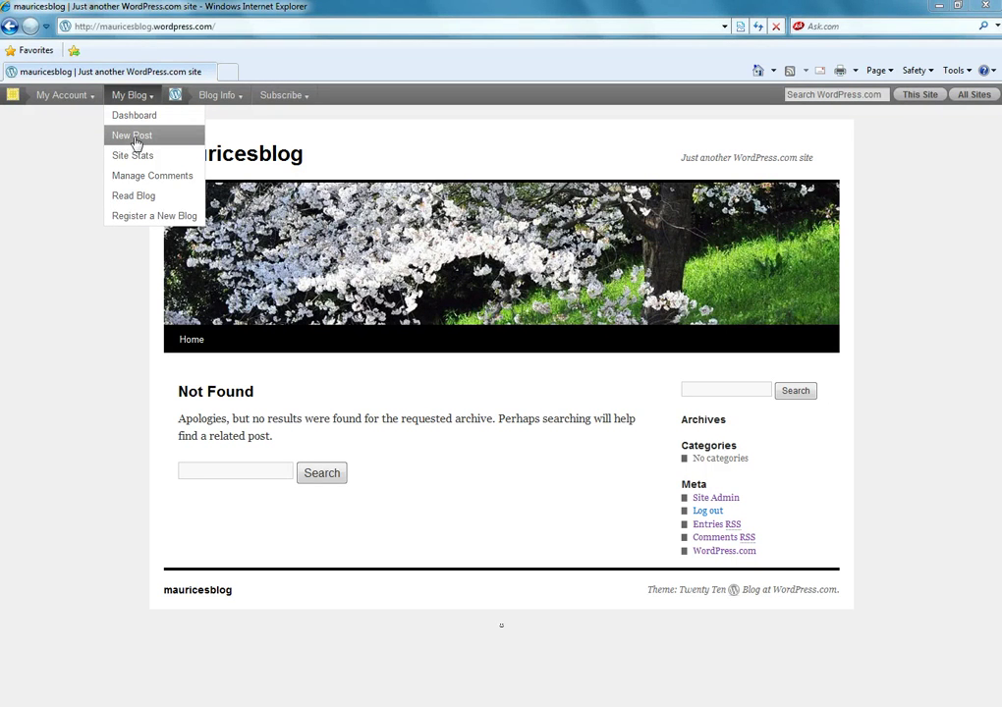
{"action": "left_click", "coordinate": [131, 143]}
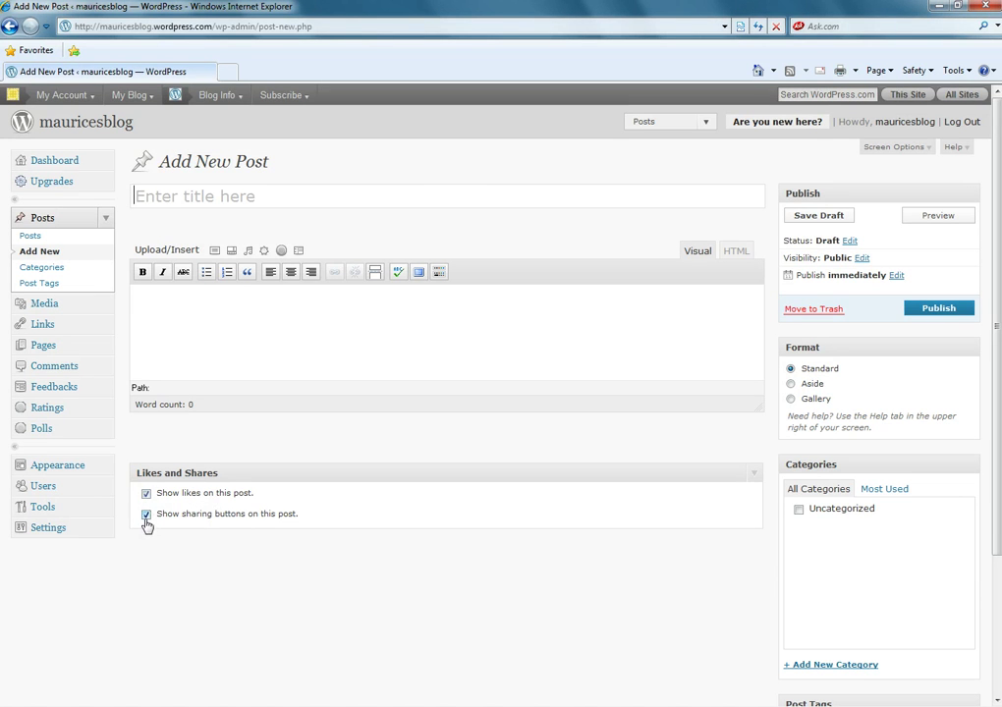
{"action": "left_click", "coordinate": [147, 494]}
{"action": "left_click", "coordinate": [147, 514]}
{"action": "left_click", "coordinate": [146, 495]}
{"action": "left_click", "coordinate": [147, 515]}
Step: Open the publish date for editing and review the format, category, tag and featured image options
{"action": "left_click", "coordinate": [896, 278]}
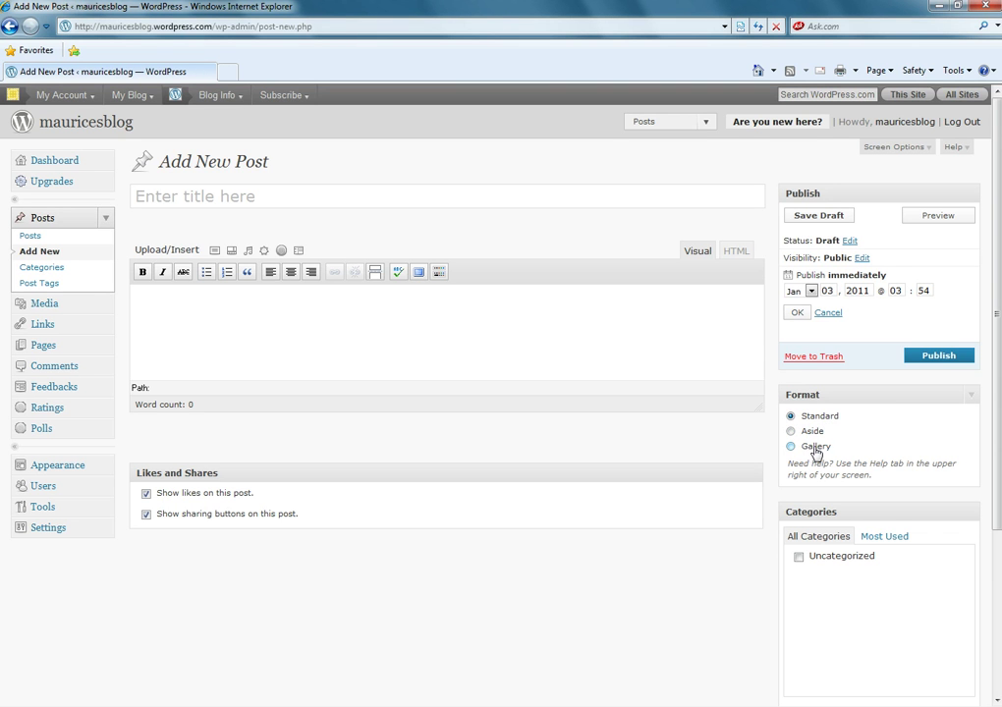
{"action": "left_click_drag", "start_coordinate": [995, 420], "coordinate": [995, 589]}
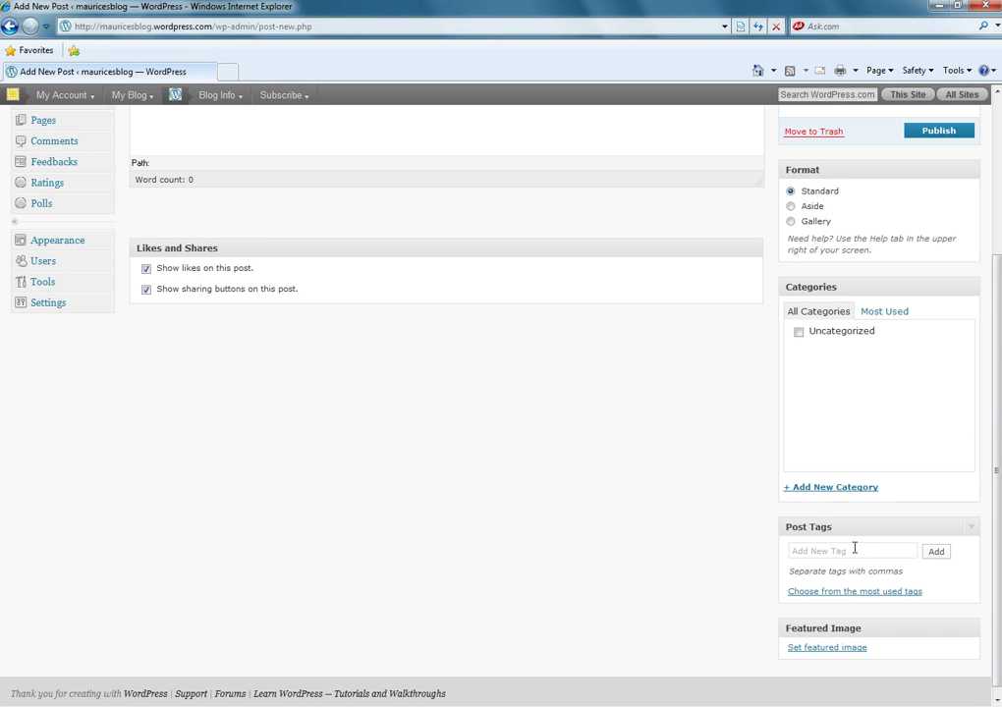
{"action": "left_click_drag", "start_coordinate": [995, 507], "coordinate": [999, 515]}
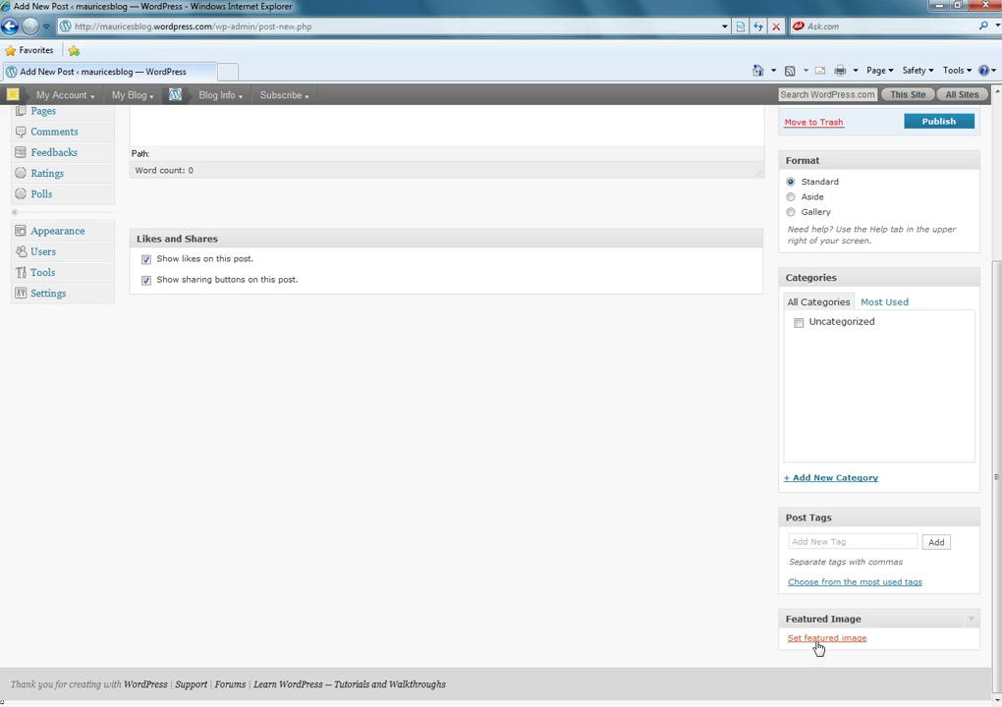
{"action": "scroll", "coordinate": [997, 410], "scroll_direction": "up", "scroll_amount": 3}
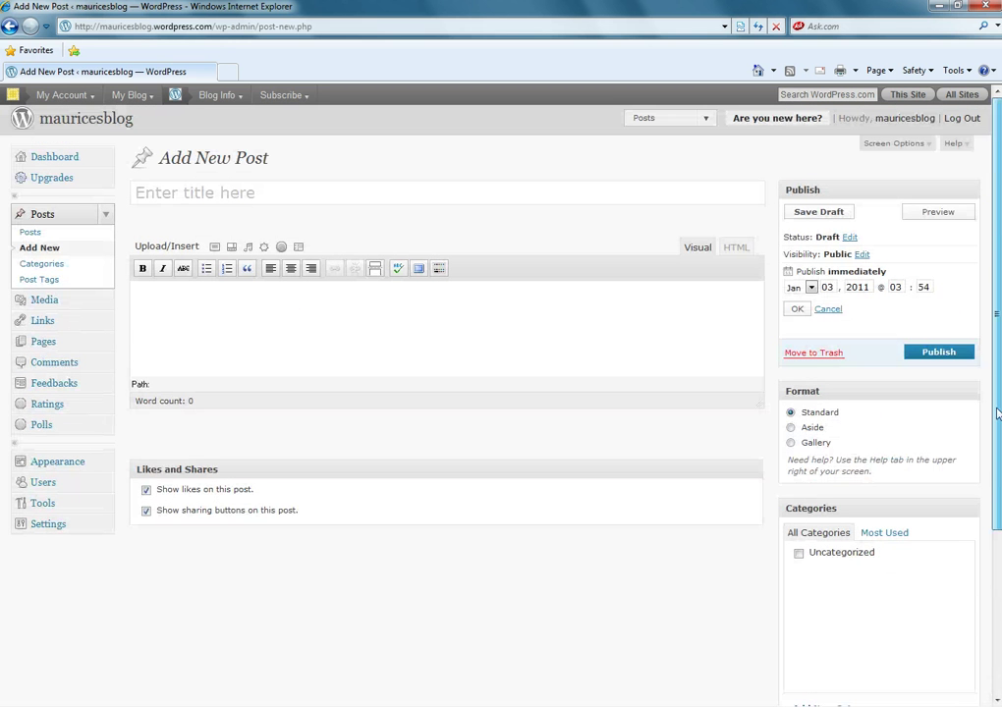
Step: Title the new post "My First Blog Post"
{"action": "left_click", "coordinate": [291, 194]}
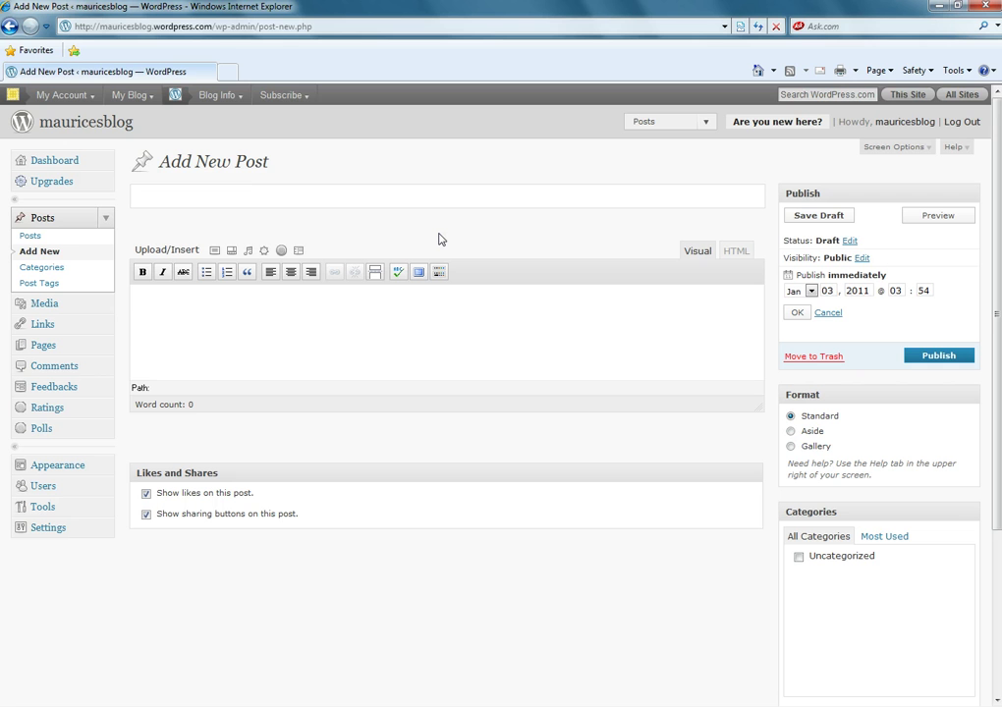
{"action": "type", "text": "My First Blog Post"}
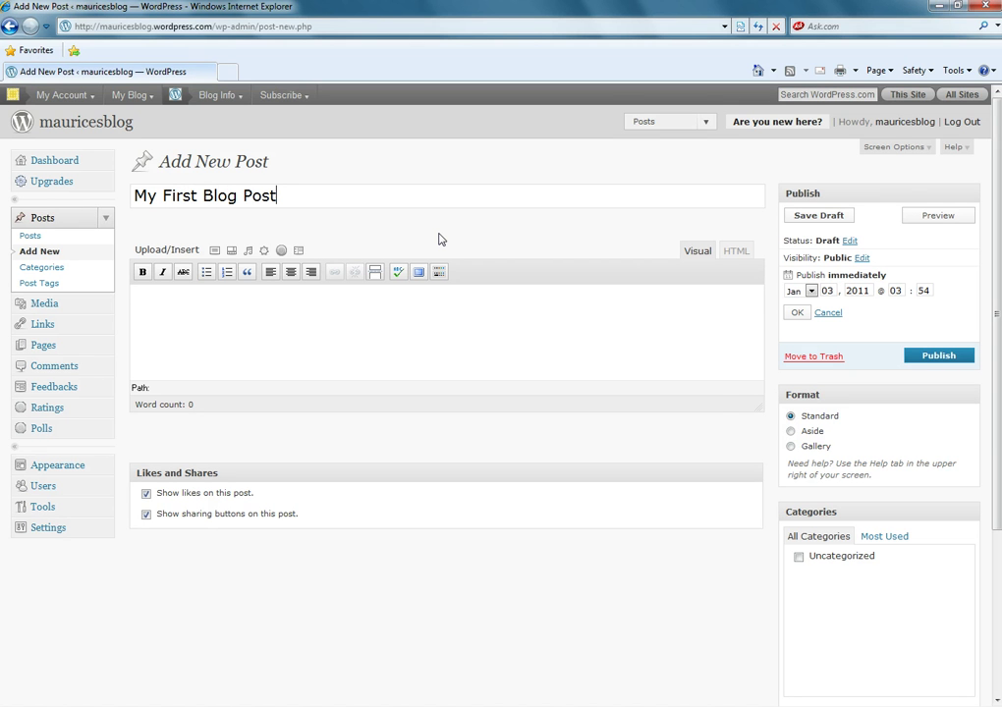
{"action": "key", "text": "Tab"}
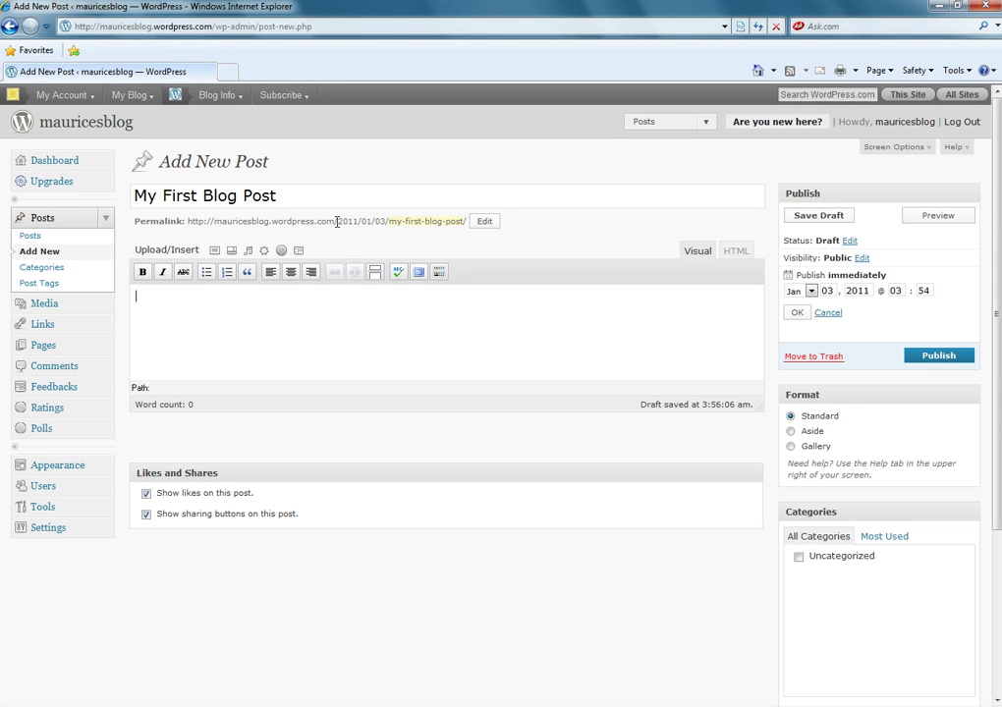
Step: Write "My first sample blog post content." as the body text of the post
{"action": "left_click_drag", "start_coordinate": [338, 222], "coordinate": [363, 228]}
{"action": "left_click_drag", "start_coordinate": [360, 228], "coordinate": [373, 221]}
{"action": "left_click", "coordinate": [403, 346]}
{"action": "type", "text": "My first sample blog post content."}
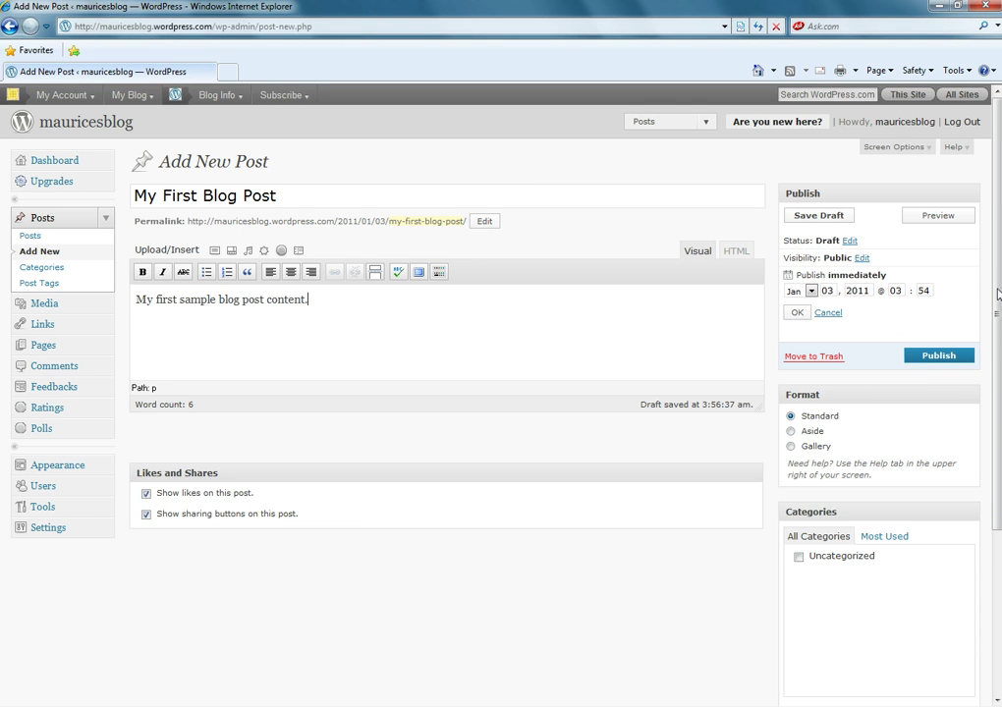
Step: Add a new category named "Sample Content" to the post, without a parent category
{"action": "scroll", "coordinate": [997, 278], "scroll_direction": "down", "scroll_amount": 2}
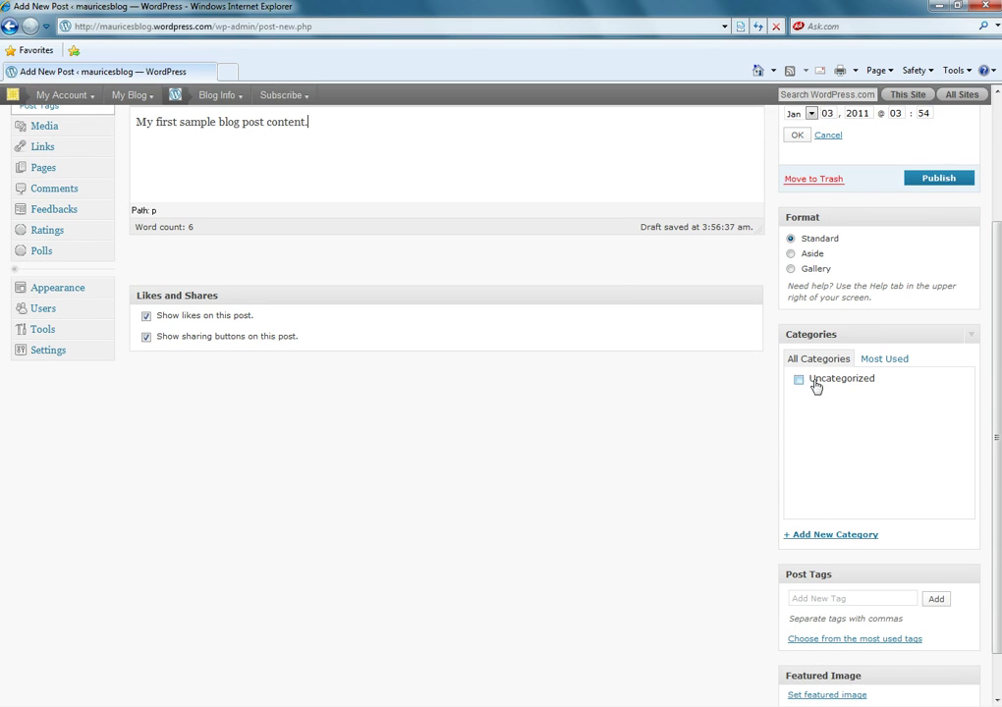
{"action": "left_click", "coordinate": [808, 538]}
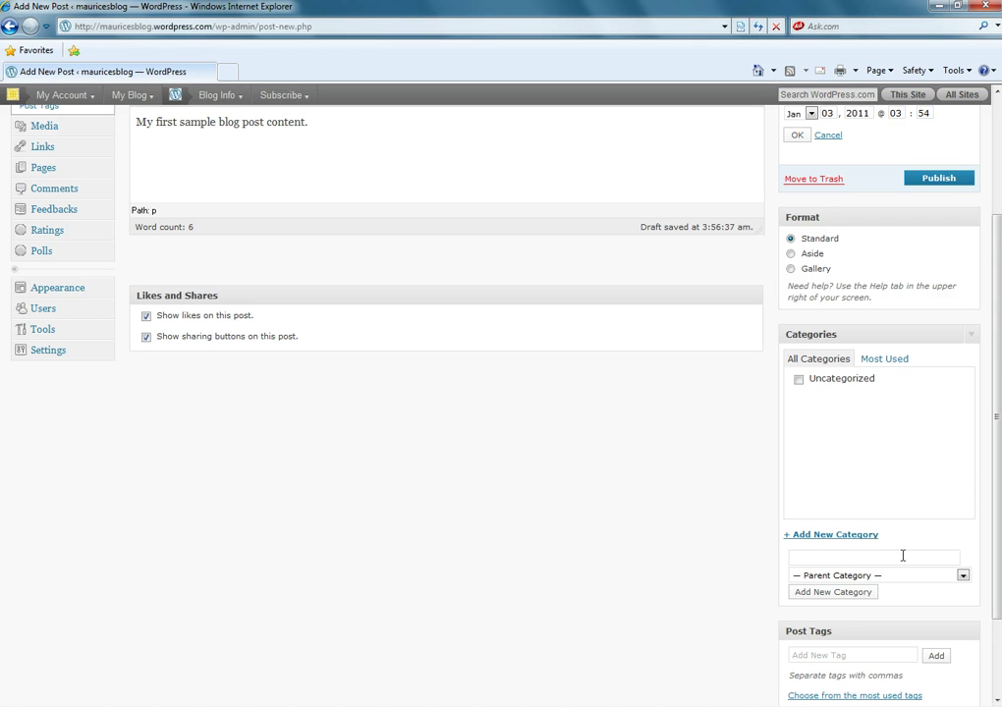
{"action": "key", "text": "BackSpace"}
{"action": "key", "text": "BackSpace"}
{"action": "type", "text": "Sample Con"}
{"action": "left_click", "coordinate": [843, 584]}
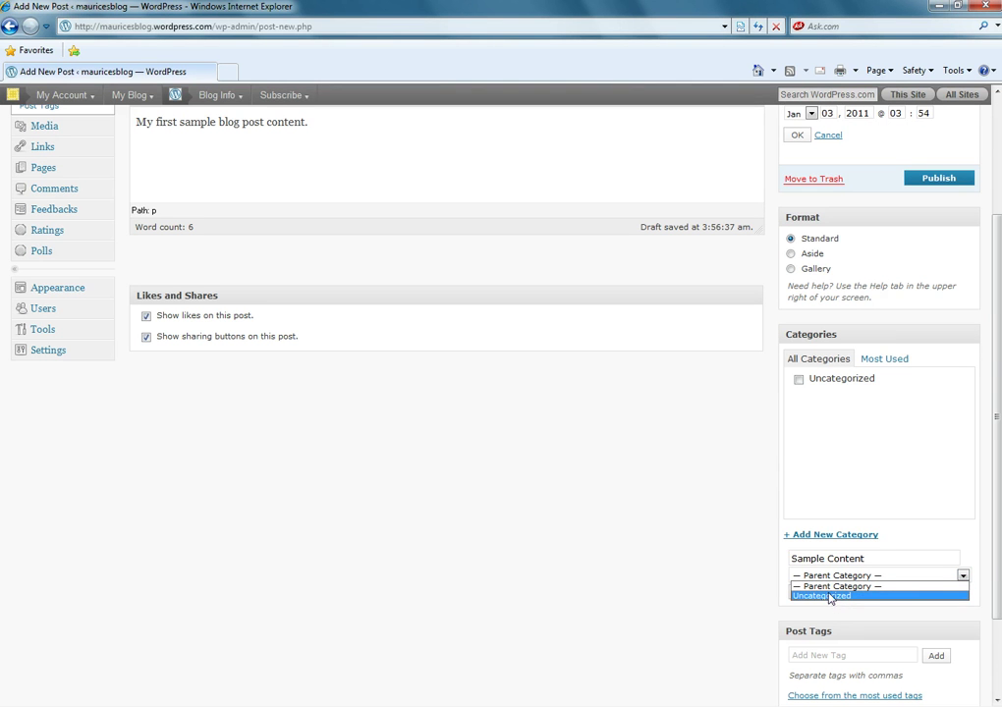
{"action": "left_click", "coordinate": [831, 579]}
{"action": "left_click", "coordinate": [828, 594]}
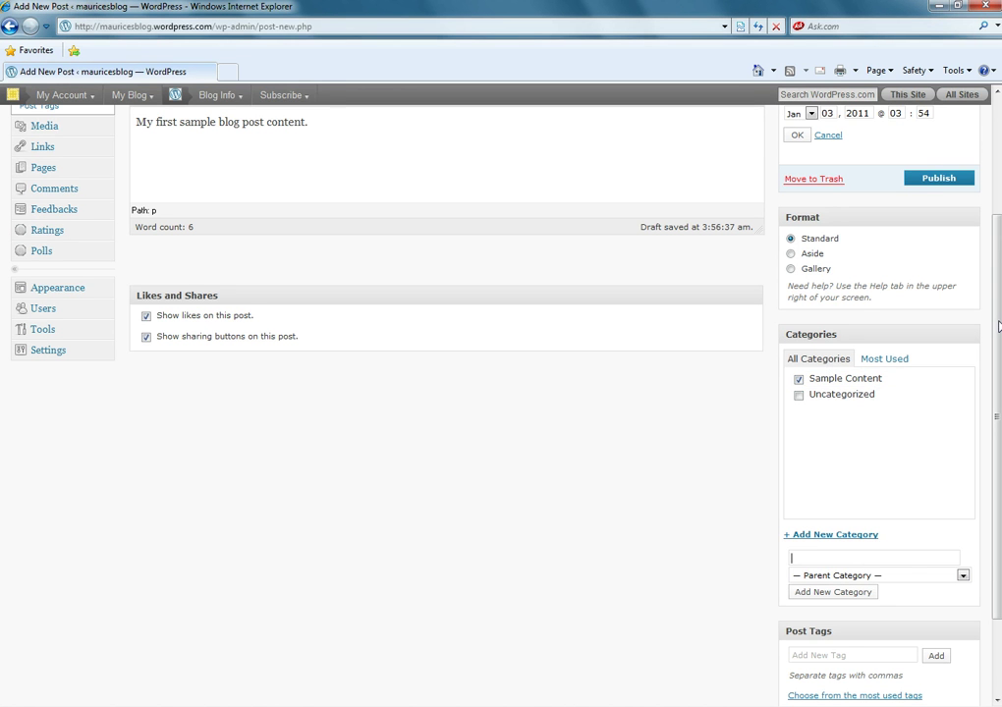
Step: Add the tag "sample blog post" to the post
{"action": "left_click_drag", "start_coordinate": [997, 320], "coordinate": [997, 420]}
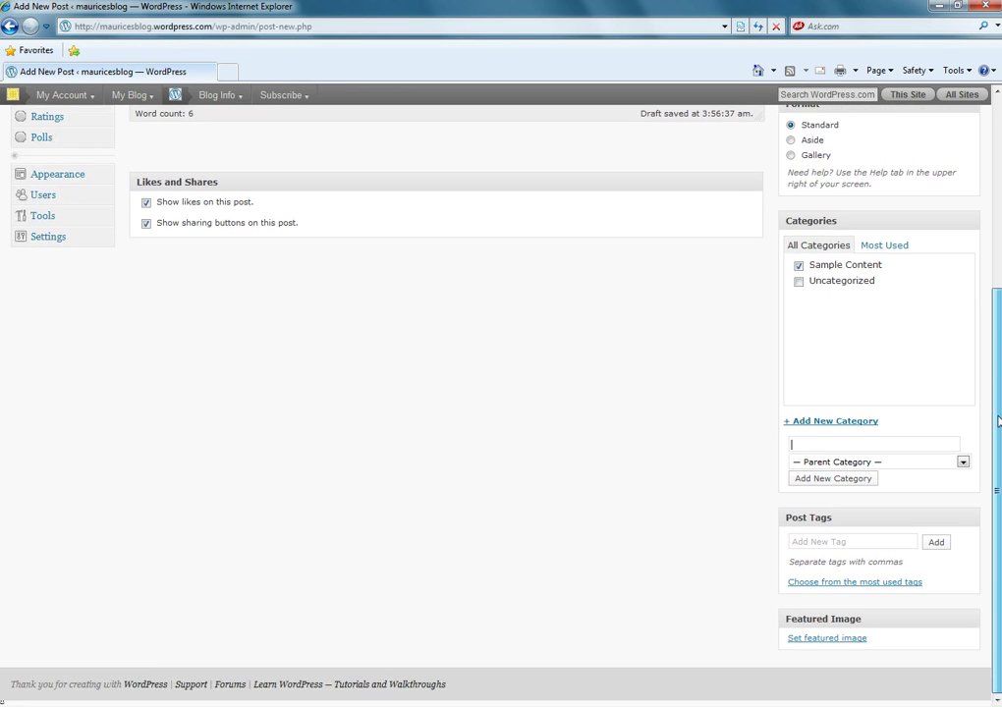
{"action": "left_click", "coordinate": [823, 542]}
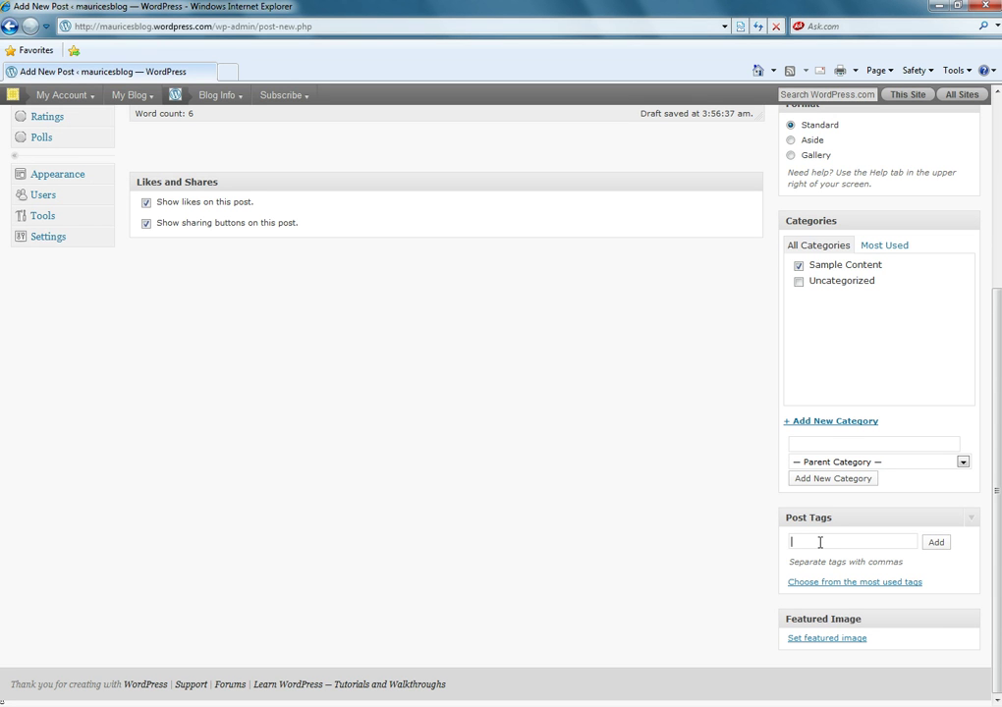
{"action": "type", "text": "sample blog post"}
{"action": "left_click", "coordinate": [934, 543]}
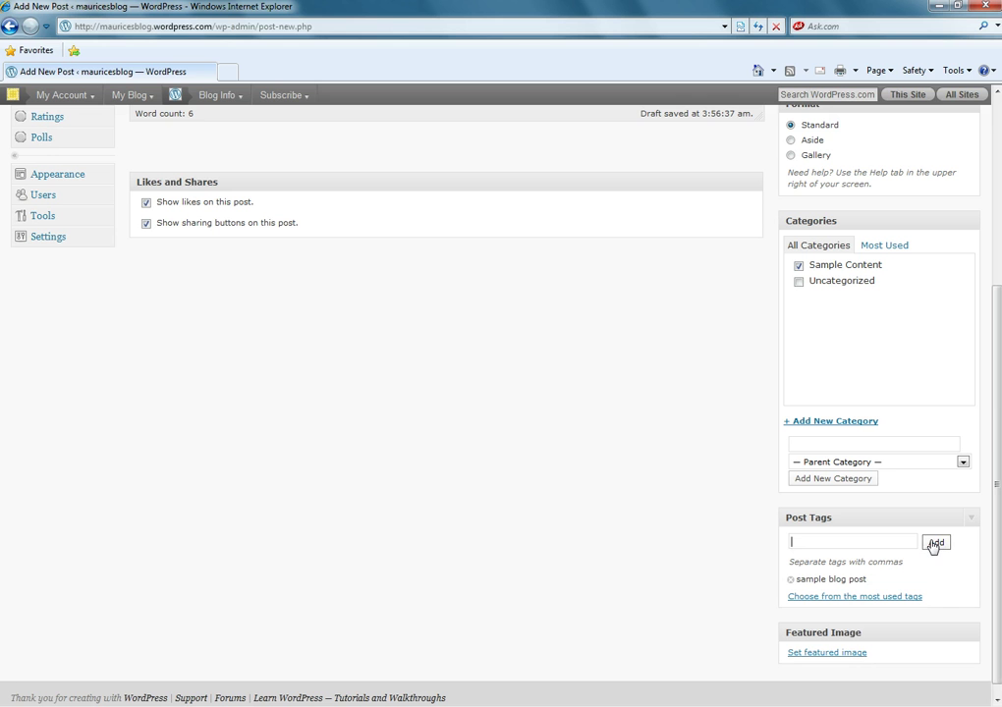
Step: Examine the upload options for setting a featured image, then close them without choosing a file
{"action": "scroll", "coordinate": [995, 429], "scroll_direction": "down", "scroll_amount": 1}
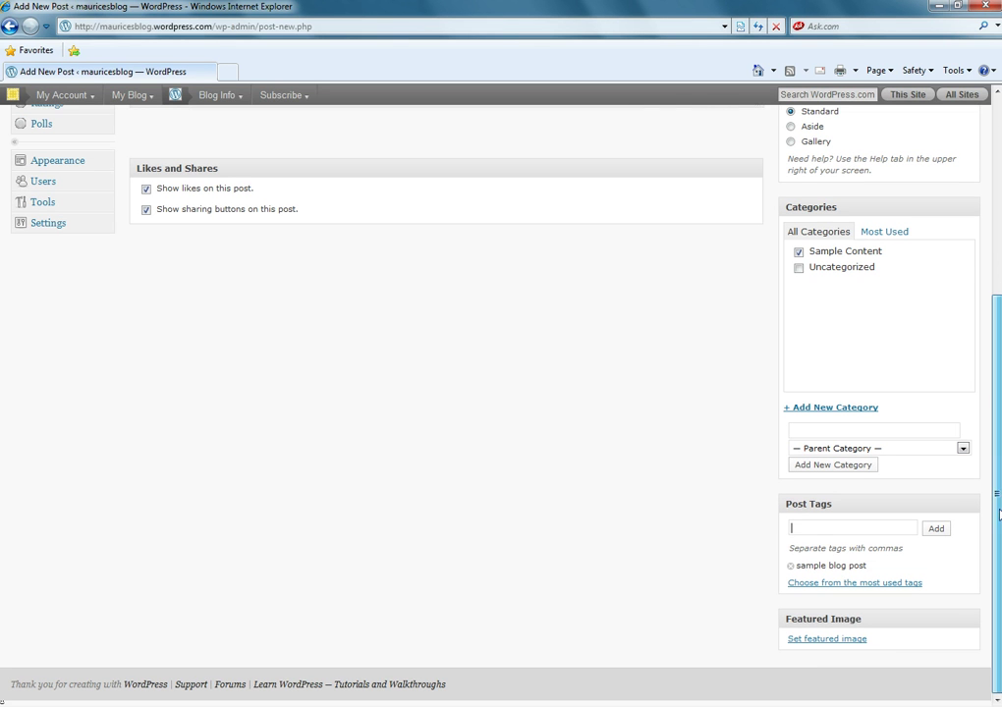
{"action": "left_click", "coordinate": [818, 639]}
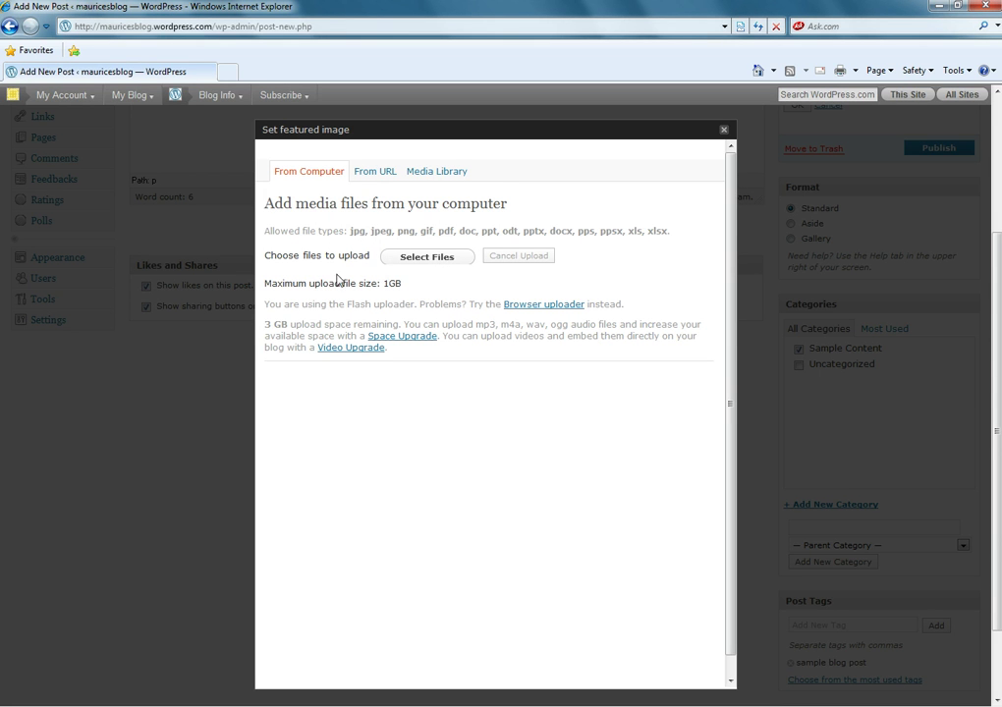
{"action": "left_click", "coordinate": [724, 135]}
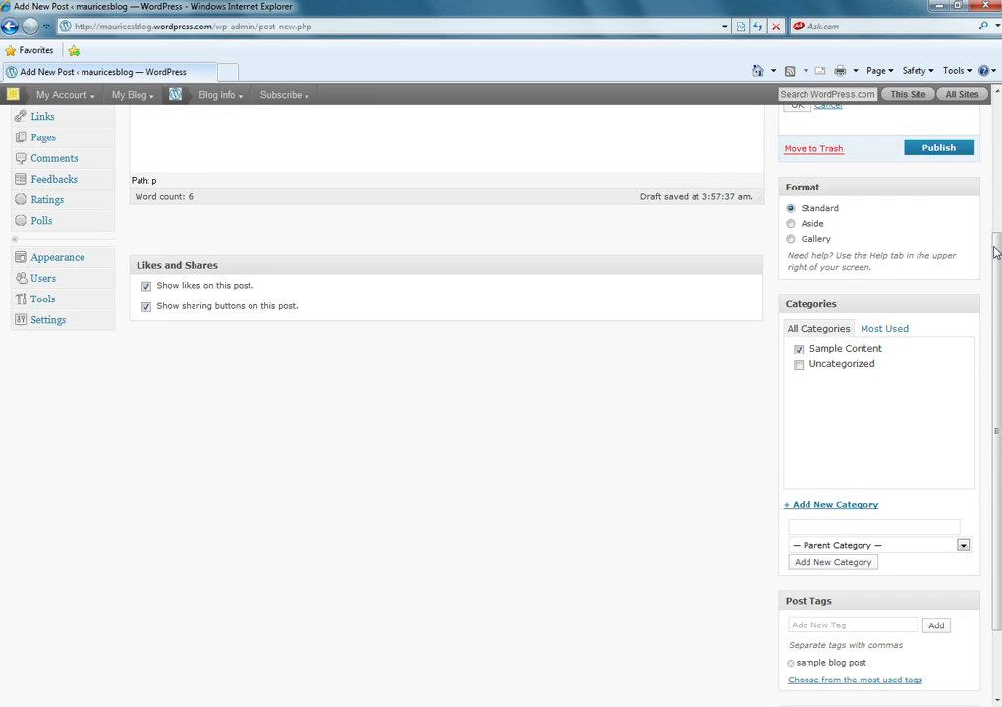
Step: Preview the post in its own window, check its title, content and page header, and close the preview
{"action": "left_click_drag", "start_coordinate": [997, 258], "coordinate": [997, 103]}
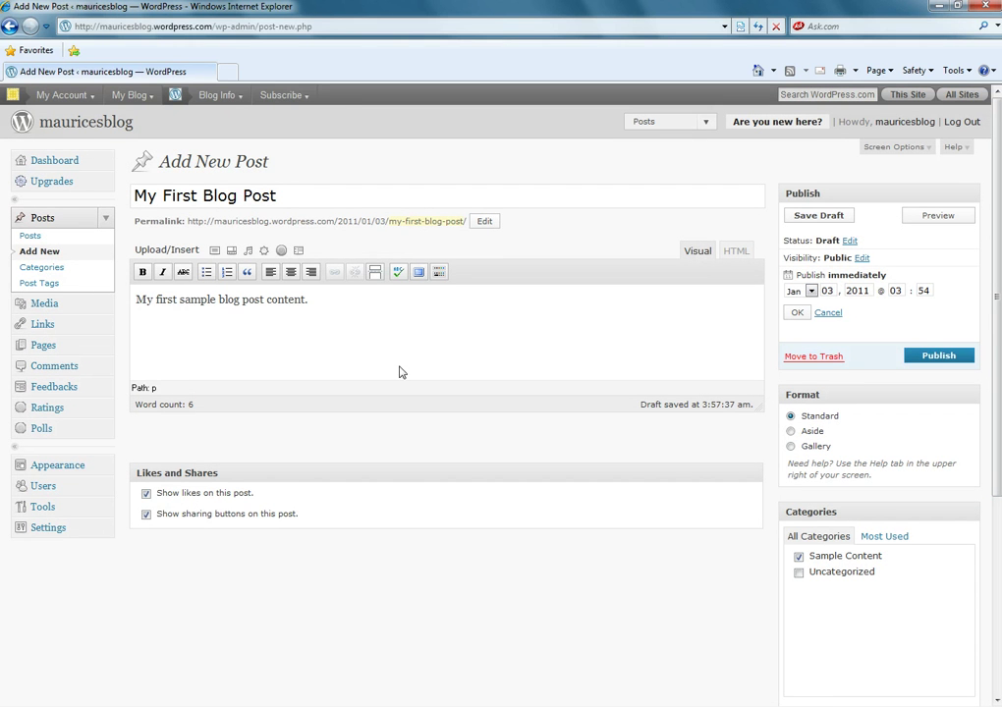
{"action": "left_click", "coordinate": [938, 216]}
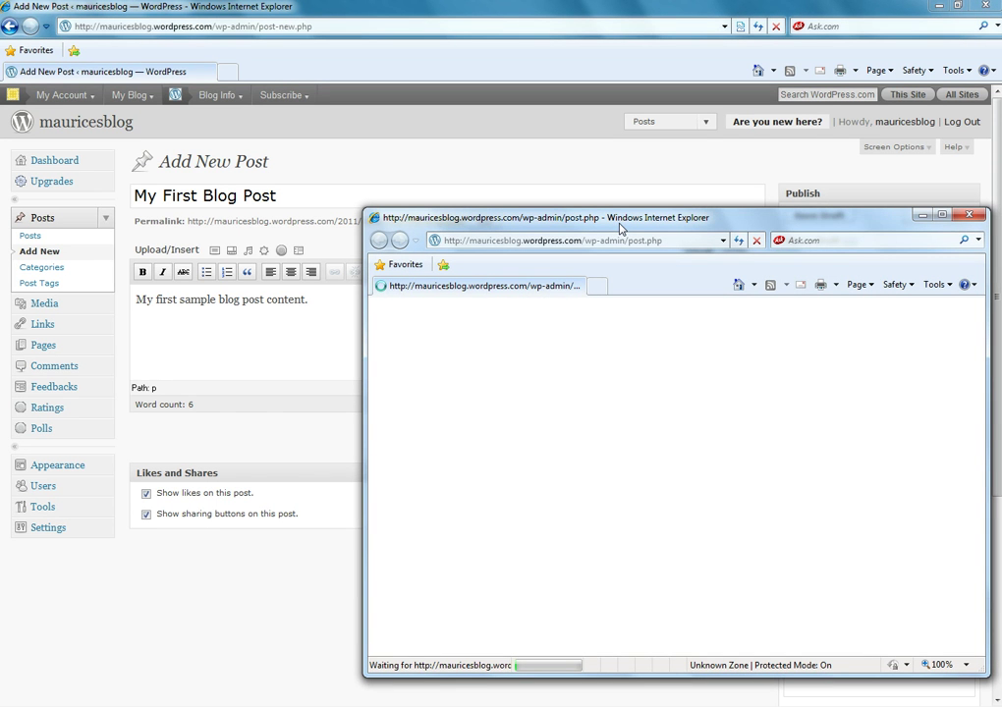
{"action": "left_click_drag", "start_coordinate": [624, 224], "coordinate": [323, 74]}
{"action": "left_click_drag", "start_coordinate": [726, 221], "coordinate": [728, 300]}
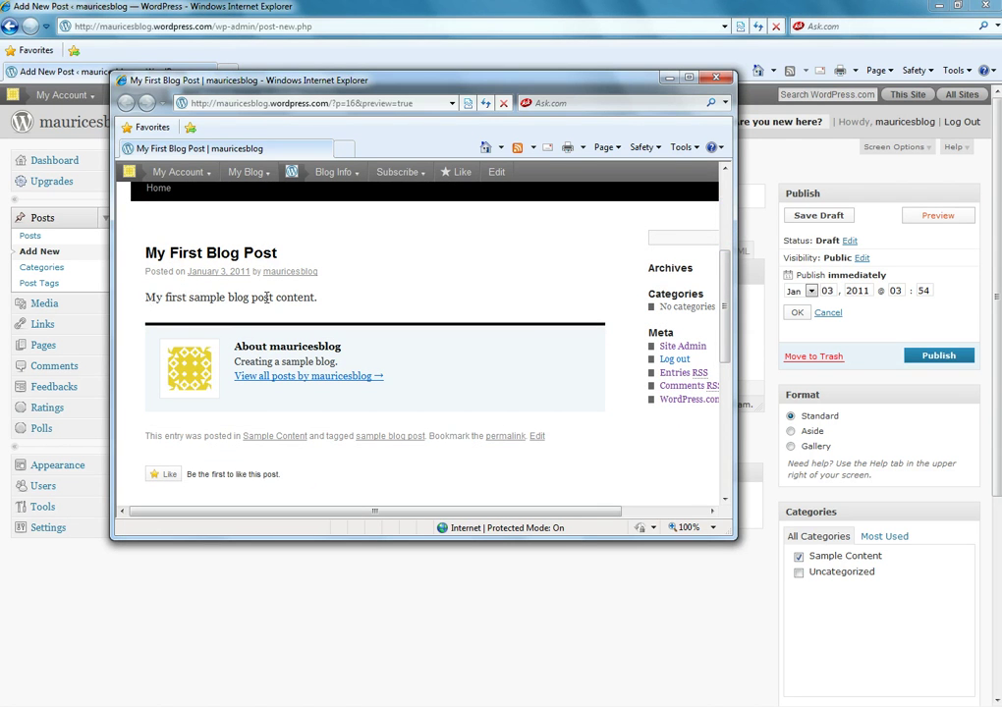
{"action": "left_click_drag", "start_coordinate": [716, 268], "coordinate": [726, 187]}
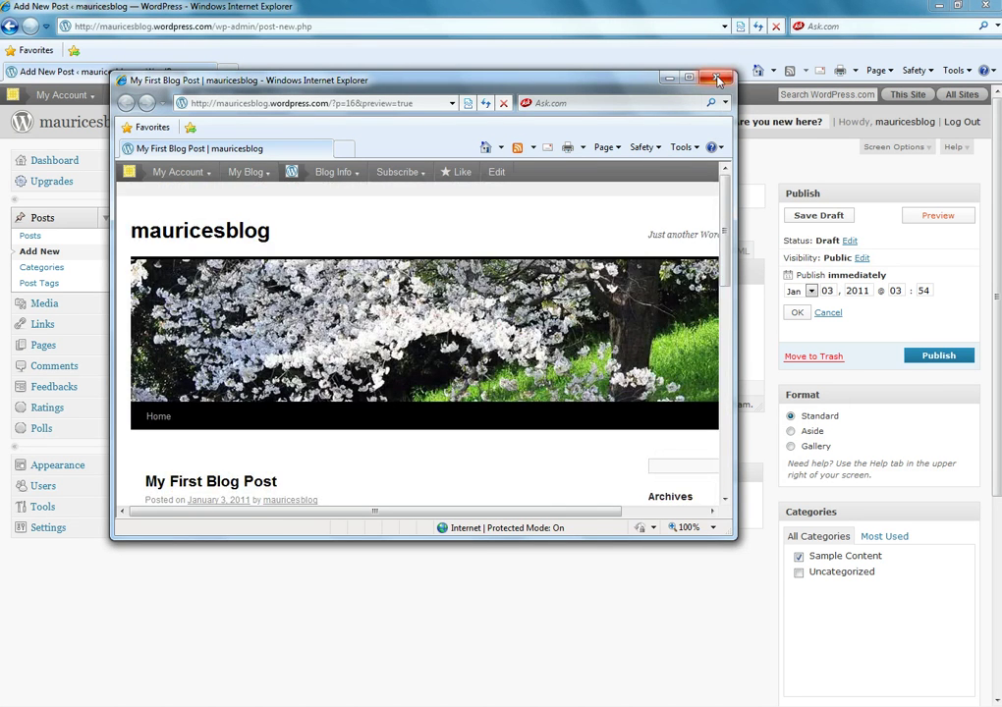
{"action": "left_click", "coordinate": [715, 77]}
Step: Publish the post and view it live on the blog
{"action": "left_click", "coordinate": [935, 356]}
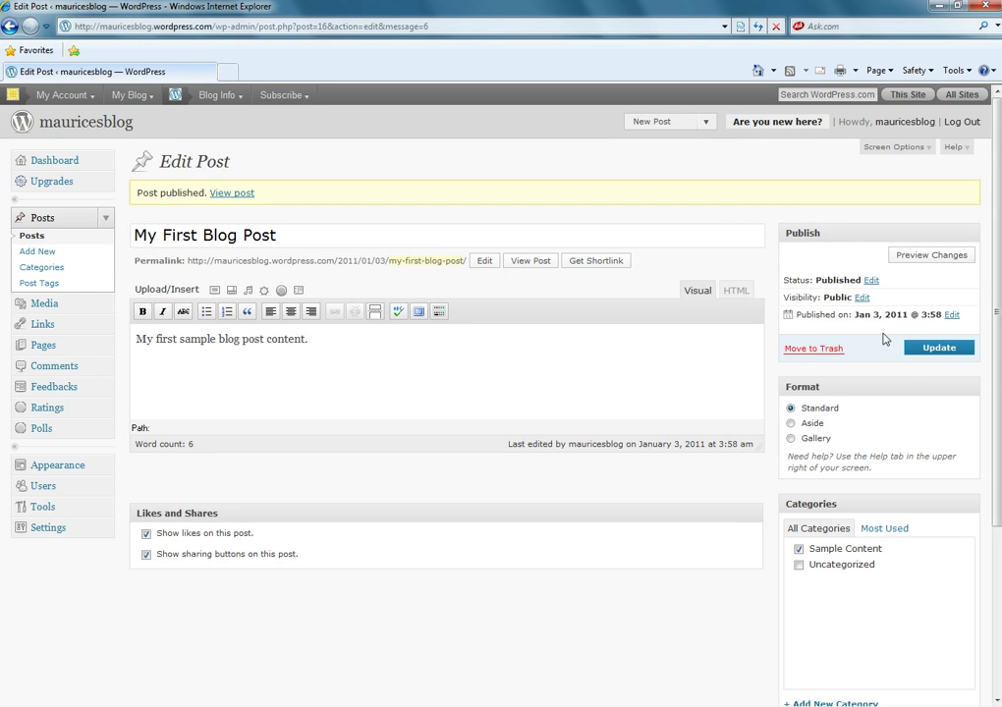
{"action": "left_click", "coordinate": [220, 195]}
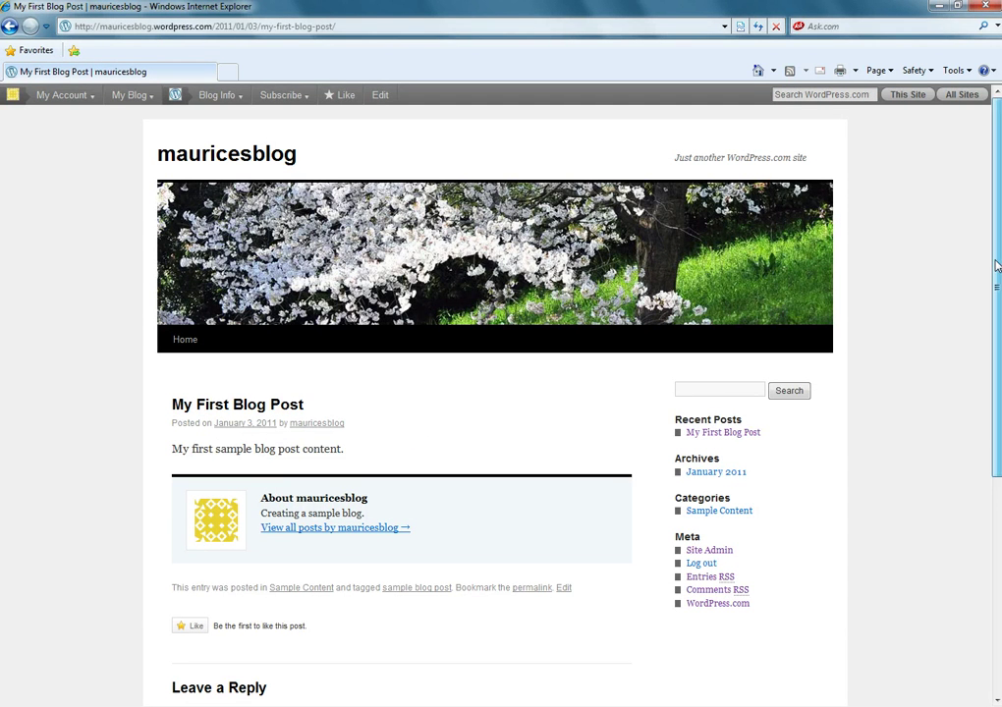
{"action": "scroll", "coordinate": [993, 273], "scroll_direction": "down", "scroll_amount": 1}
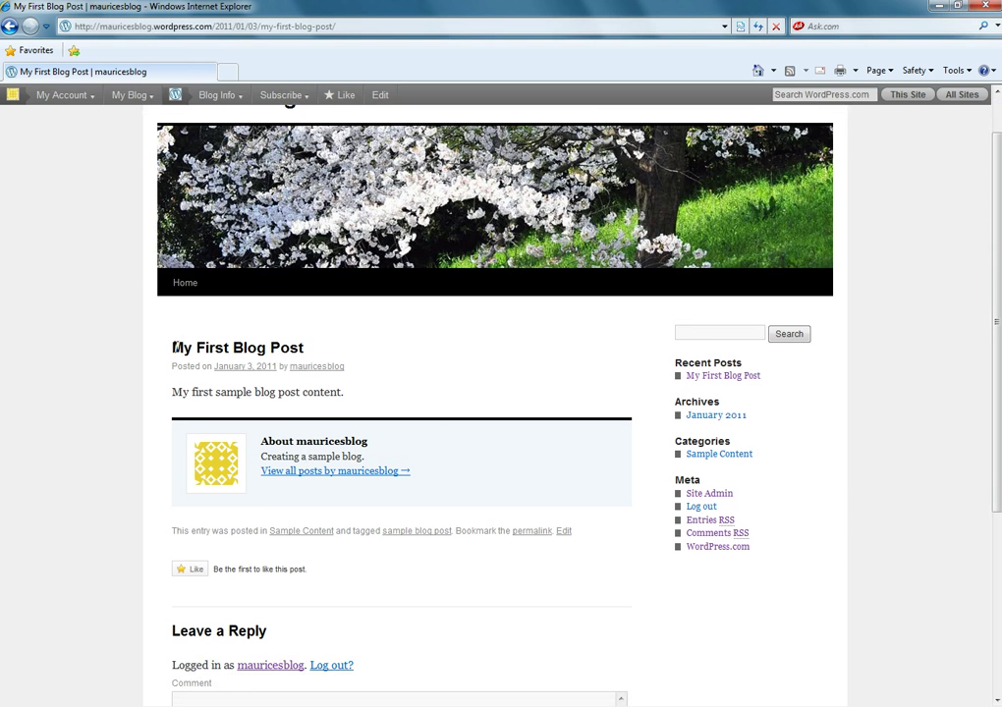